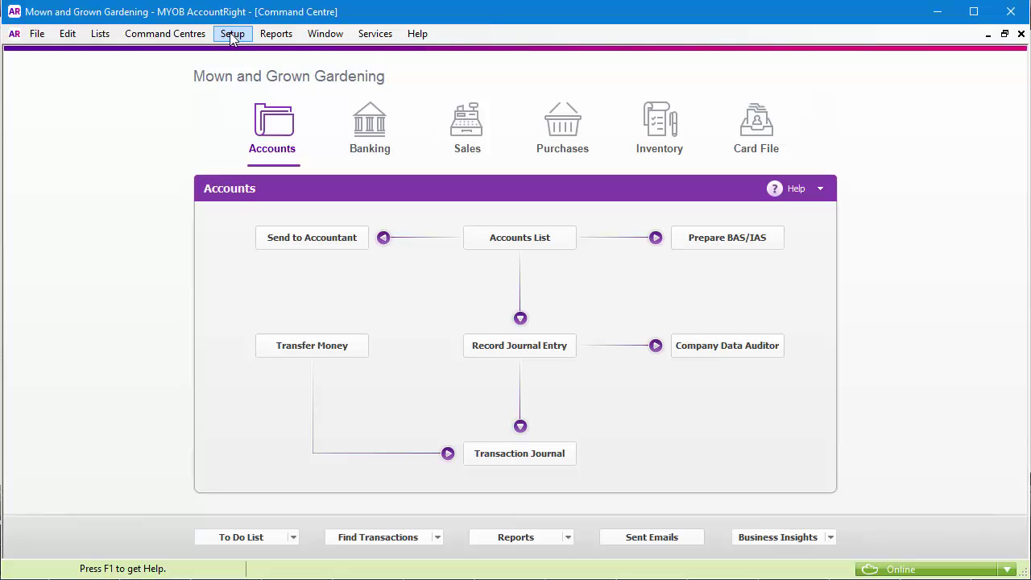
Reactivate the second user and set them to sign on with a my.MYOB account and their email address
left_click(232, 34)
left_click(269, 122)
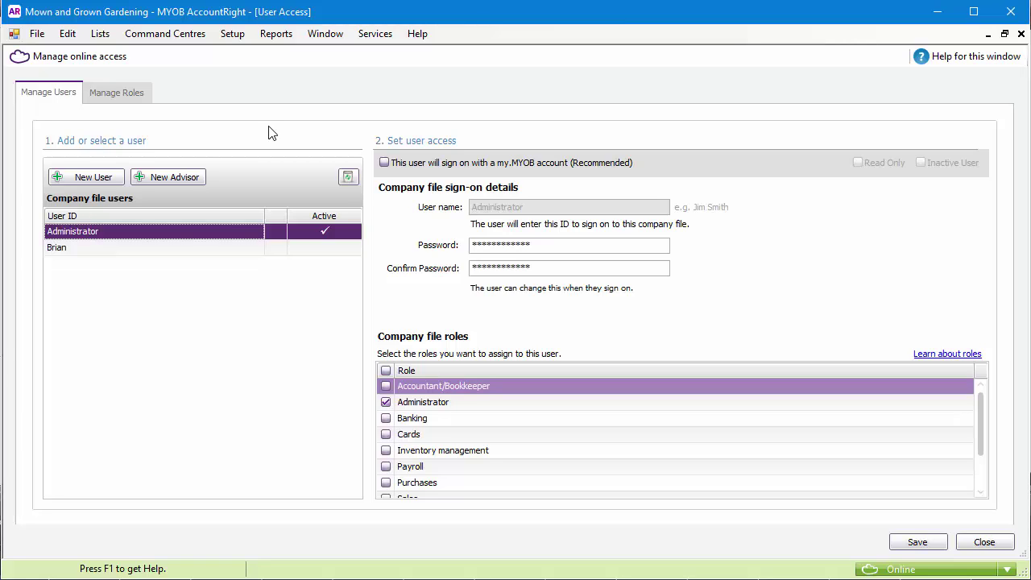
left_click(207, 249)
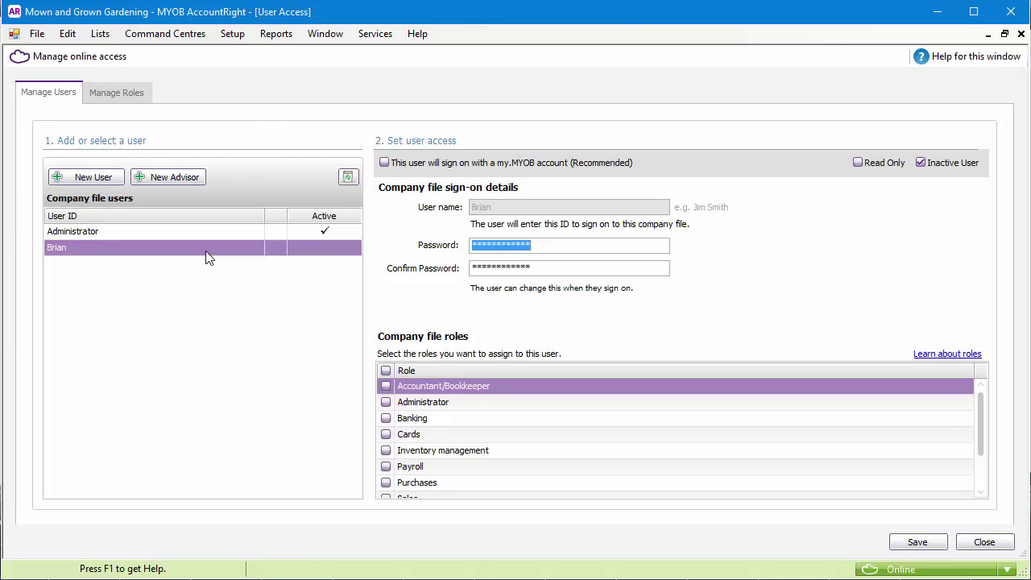
left_click(920, 163)
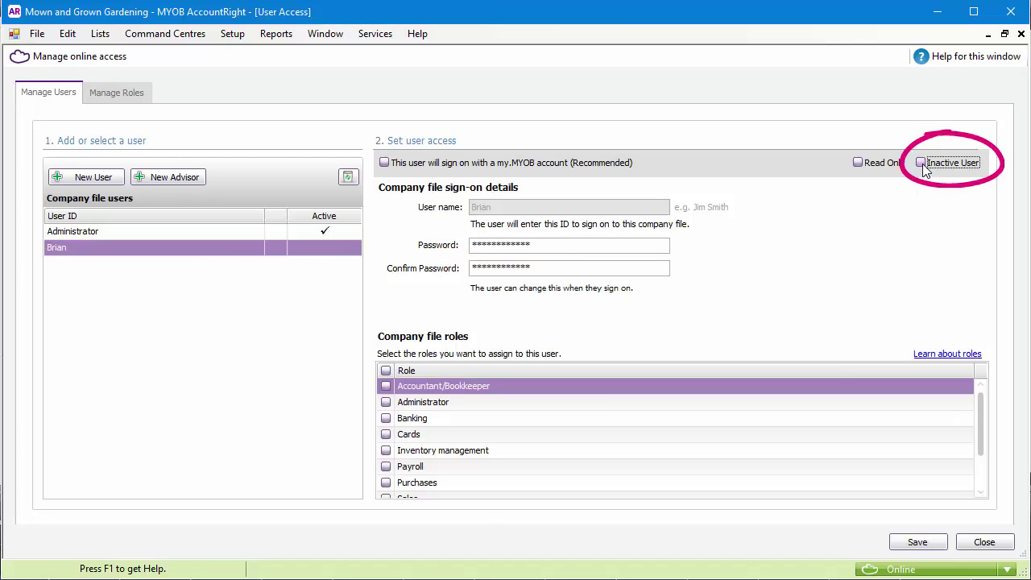
left_click(385, 162)
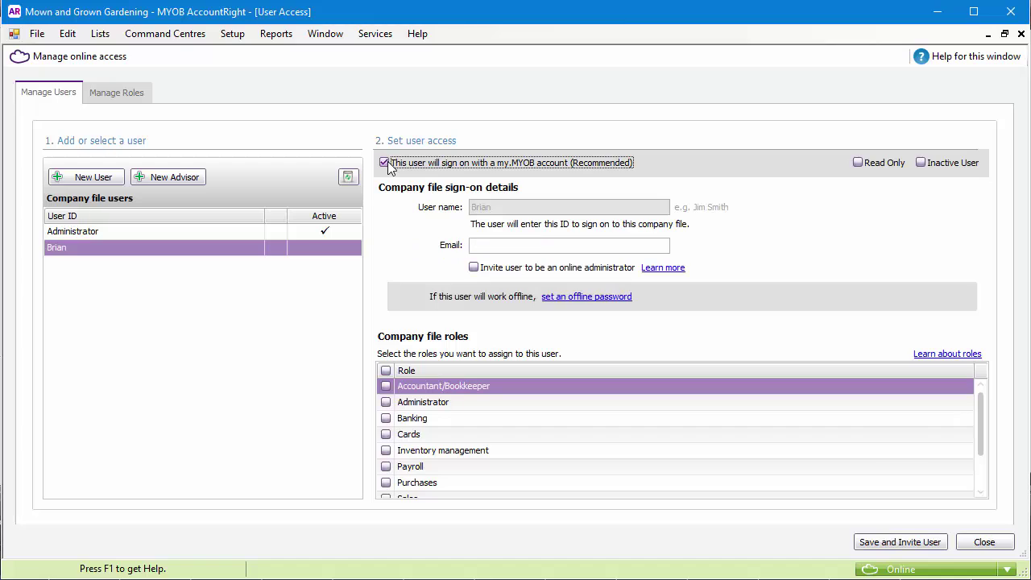
left_click(493, 246)
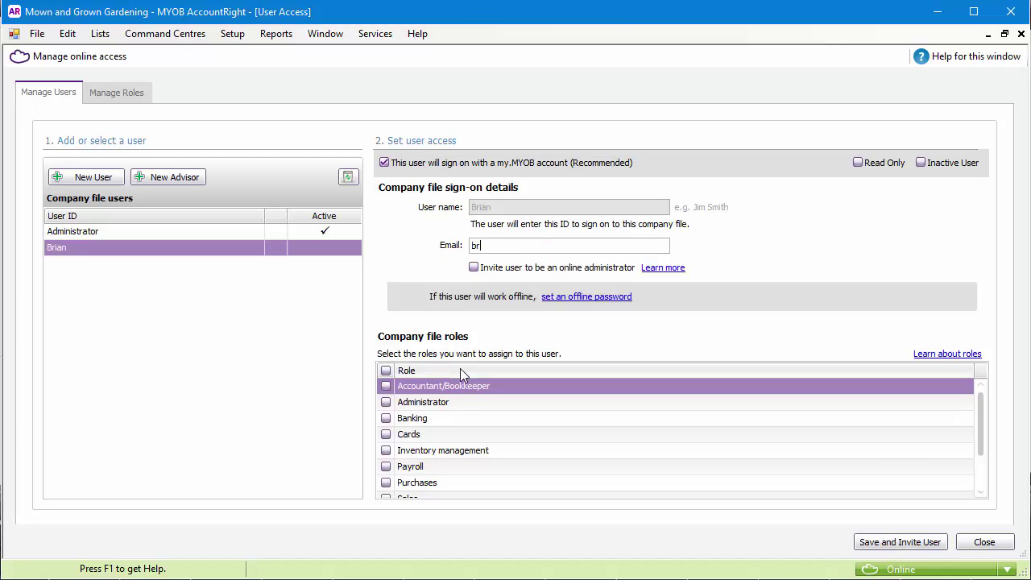
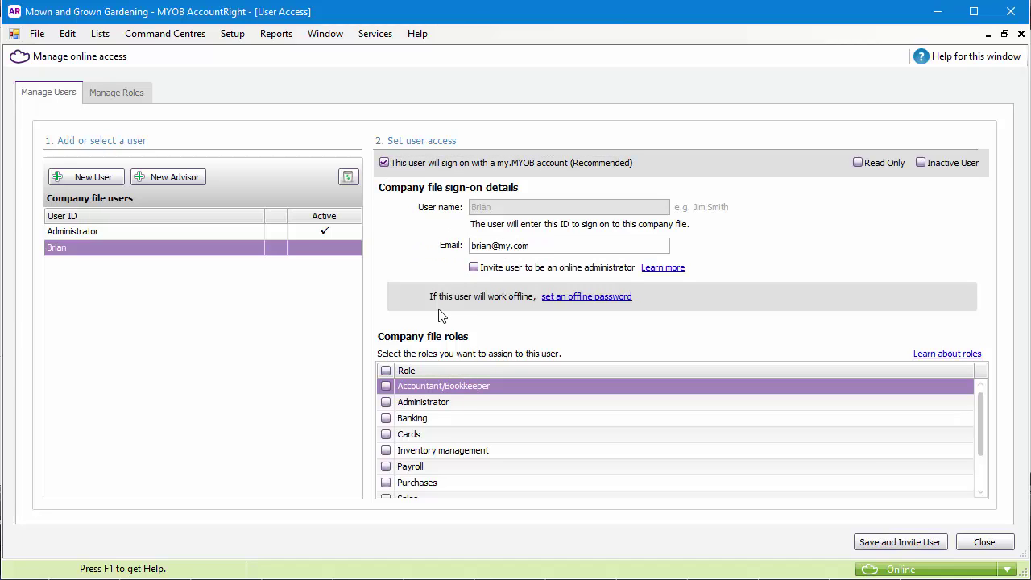
Set the user's offline password, grant Banking and Purchases roles, and save with an online invite
left_click(582, 296)
left_click(509, 307)
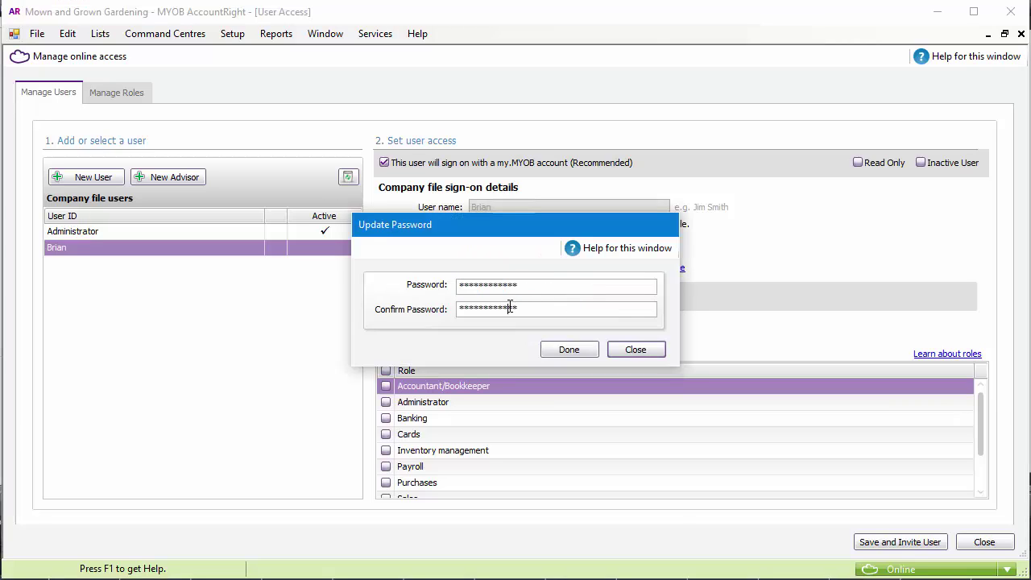
left_click(554, 349)
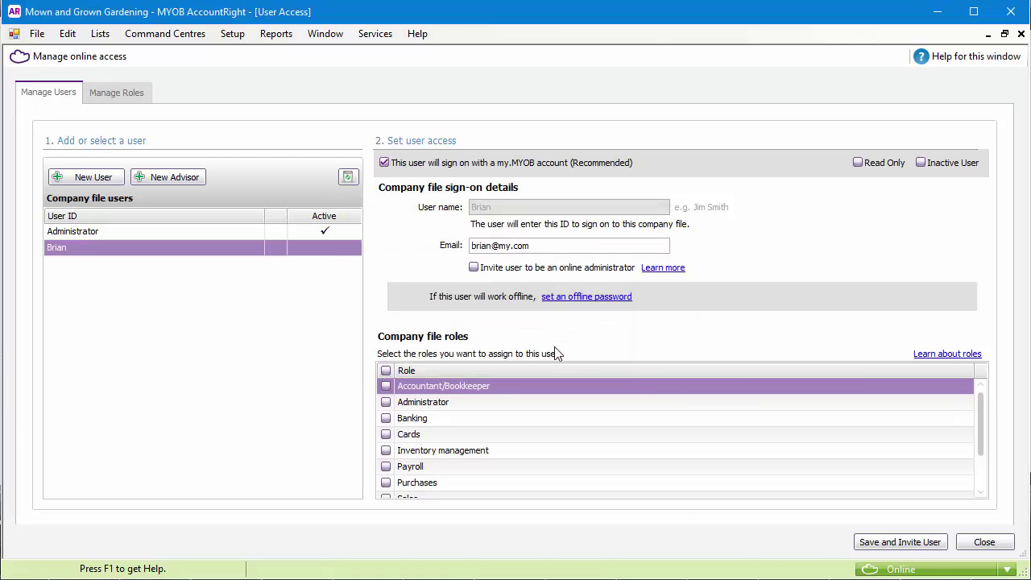
left_click(386, 418)
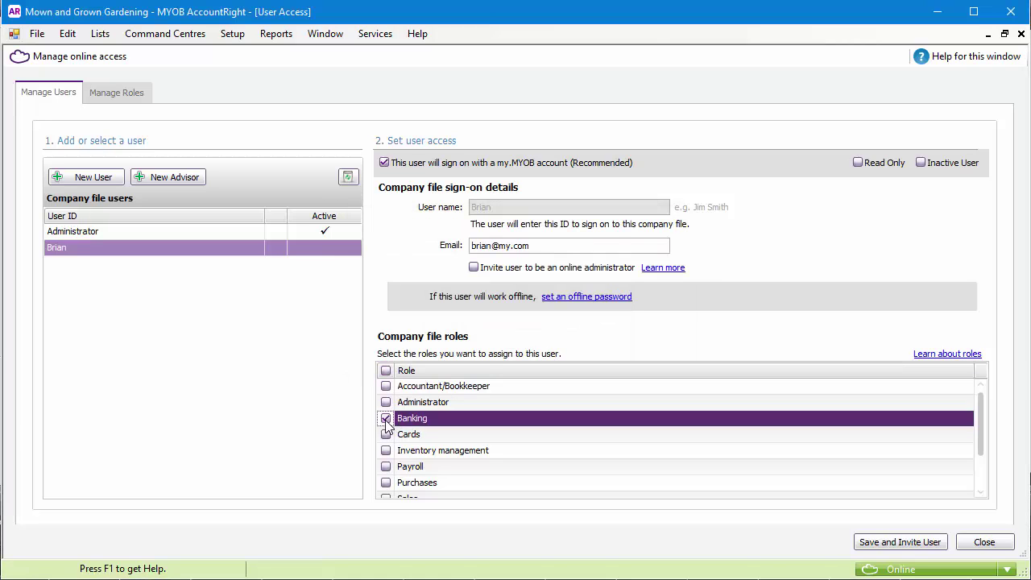
left_click(386, 483)
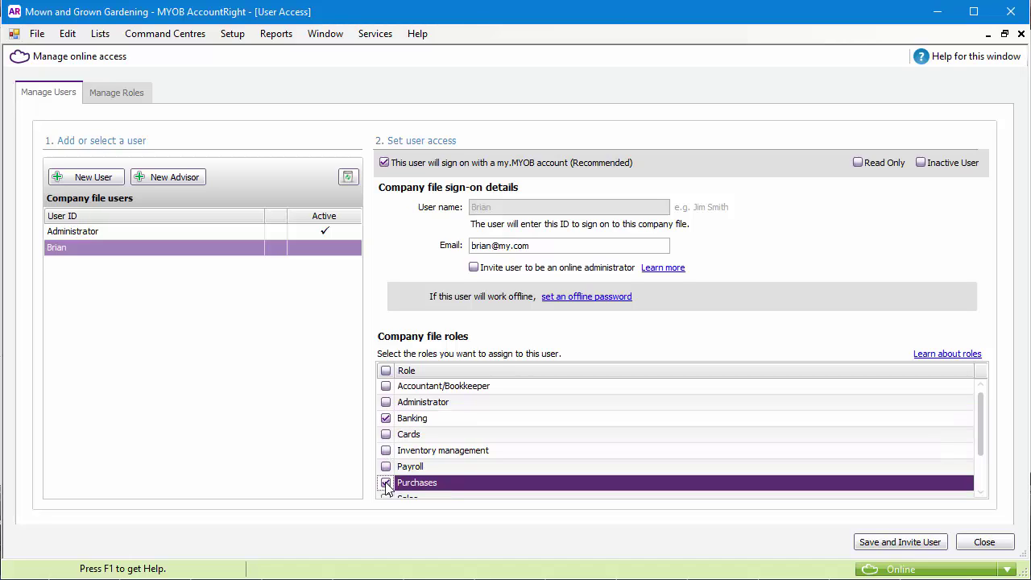
left_click(888, 544)
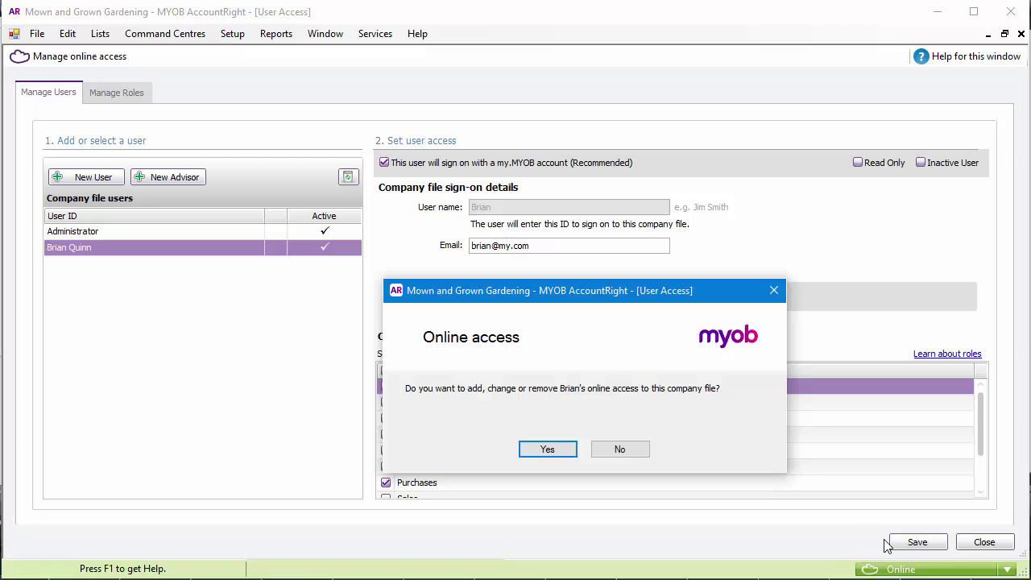
Answer No to the prompt about changing the user's online access
left_click(622, 449)
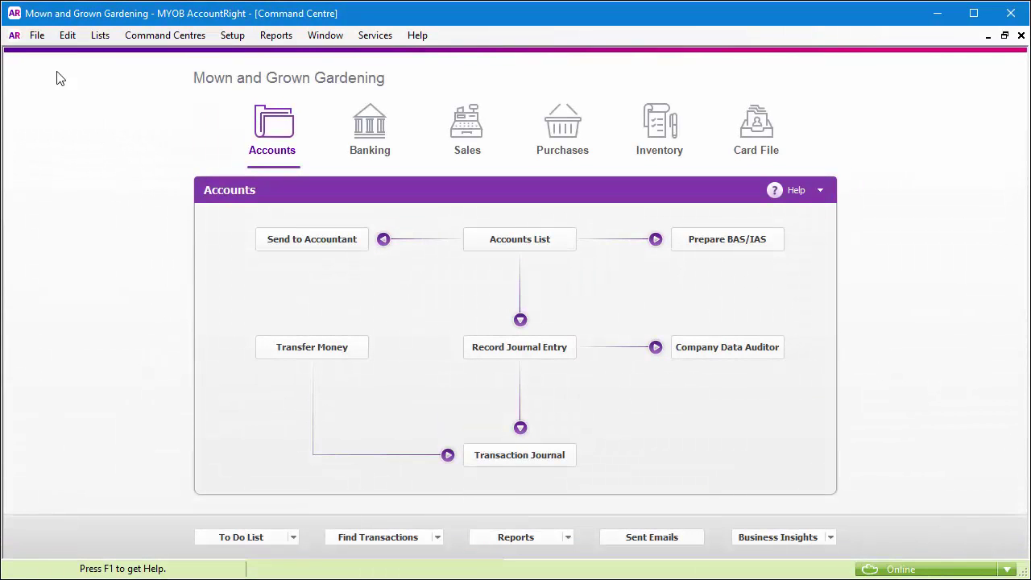
Set C:\PremierClassic\Forms as the source folder for migrating custom forms
left_click(36, 36)
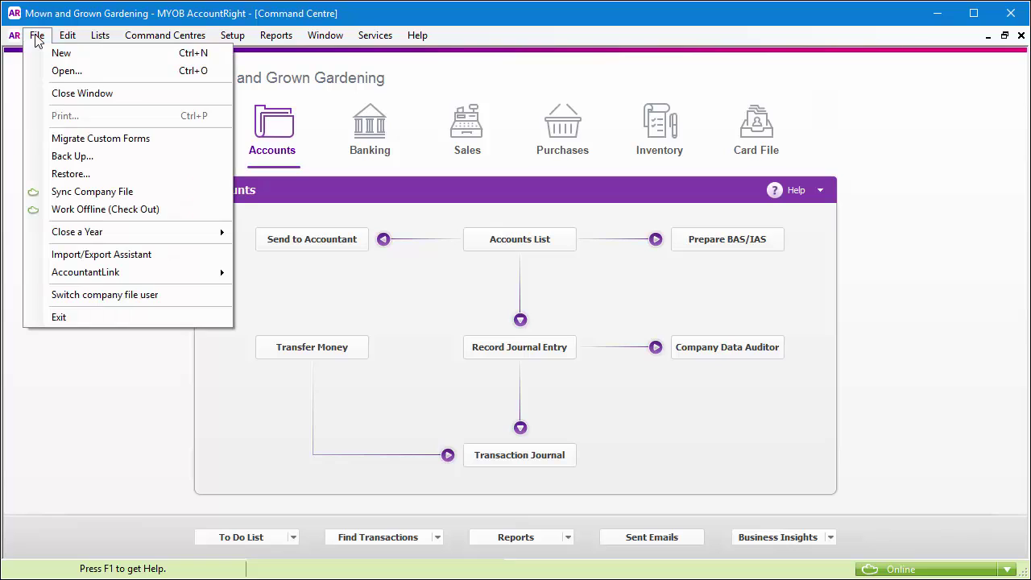
left_click(35, 143)
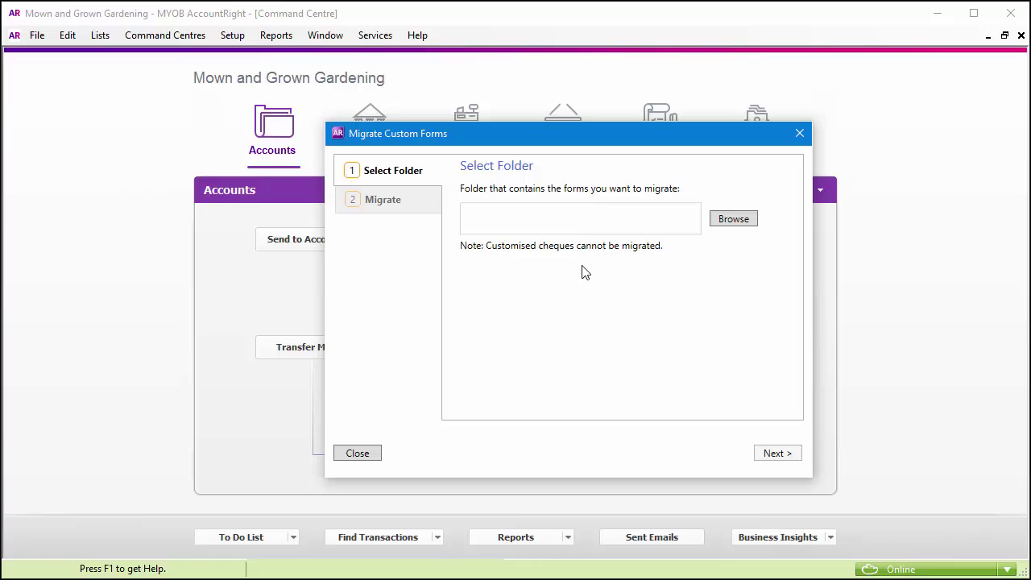
left_click(734, 223)
left_click(460, 298)
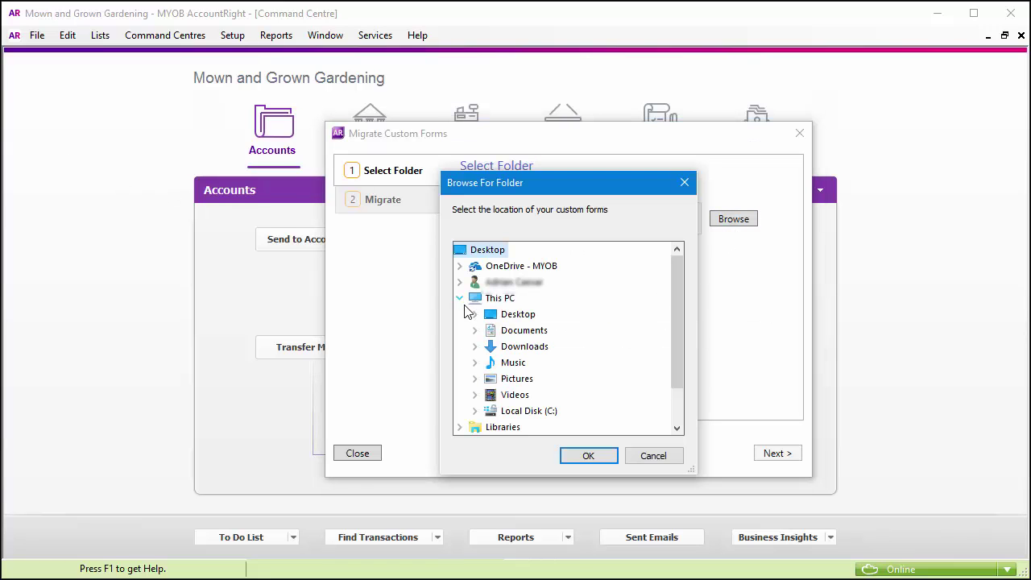
left_click(475, 411)
left_click(490, 395)
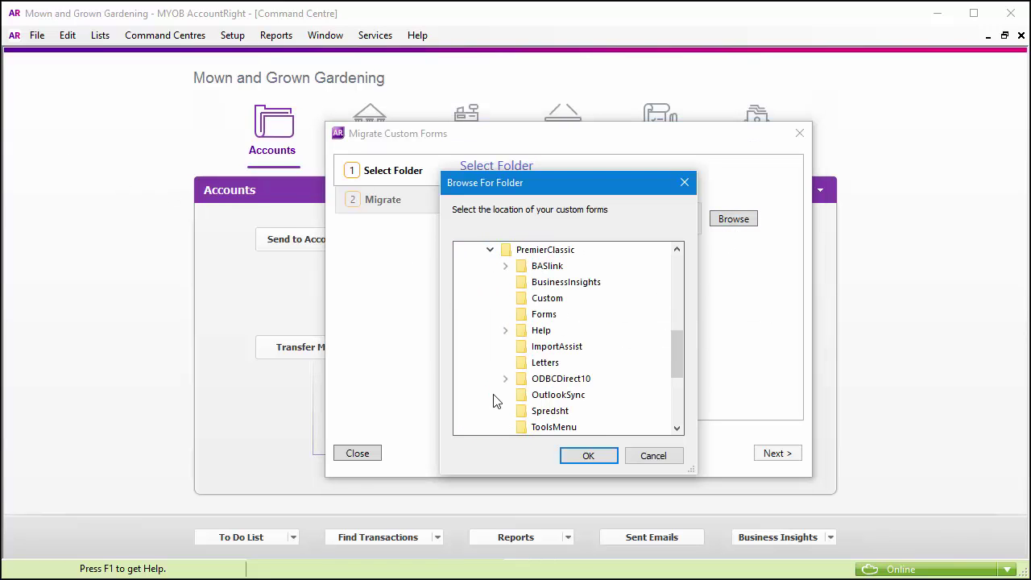
left_click(544, 314)
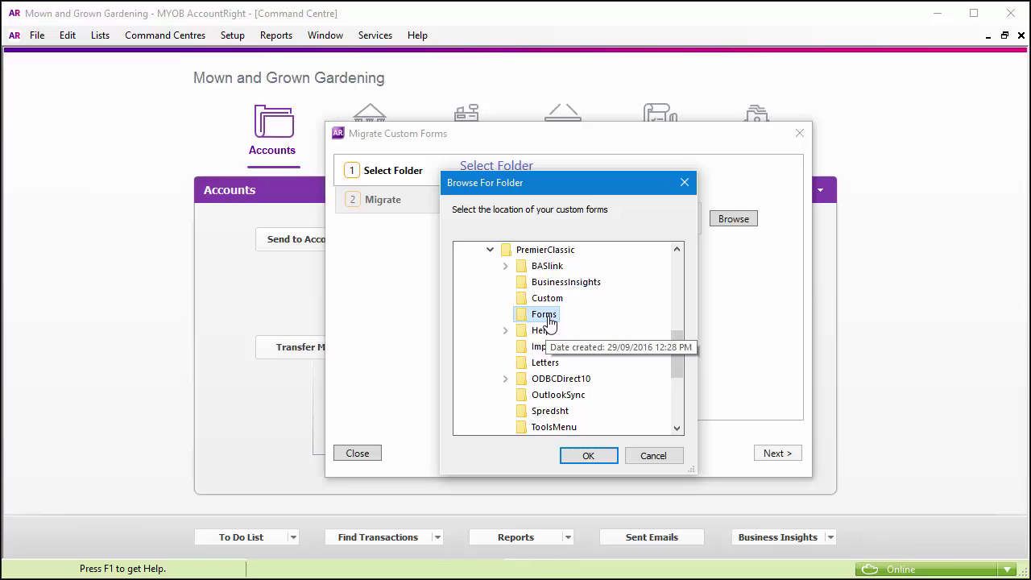
left_click(587, 455)
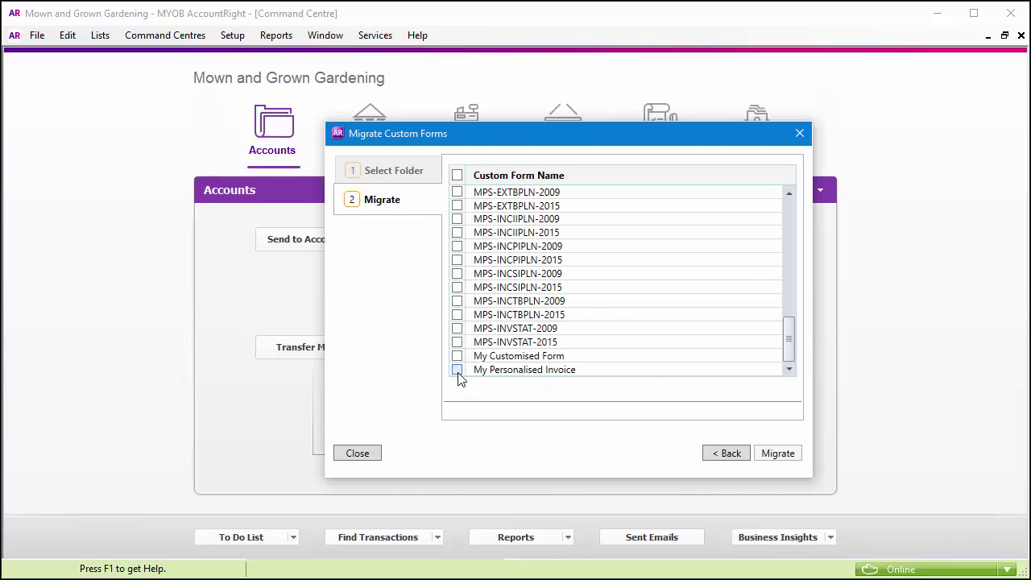
Migrate the My Personalised Invoice form and close the completed migration window
left_click(457, 369)
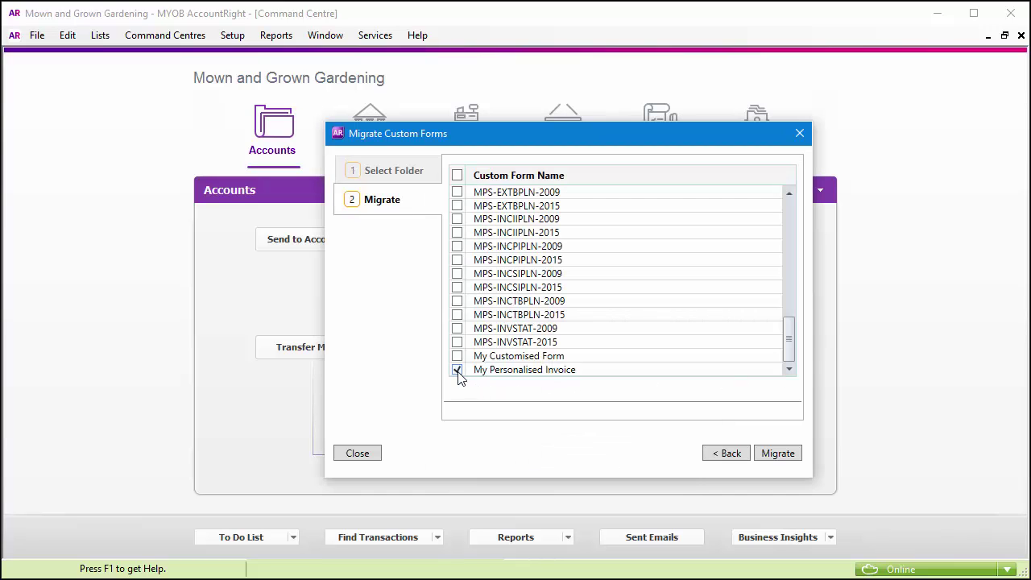
left_click(770, 455)
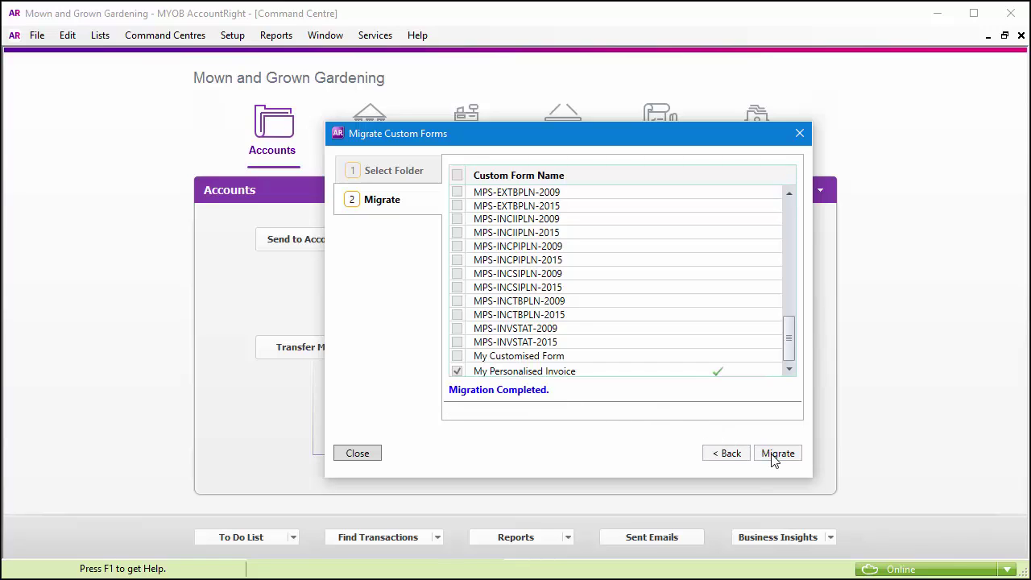
left_click(358, 454)
Preview My Personalised Invoice under the Item invoice forms in Customise Forms
left_click(232, 36)
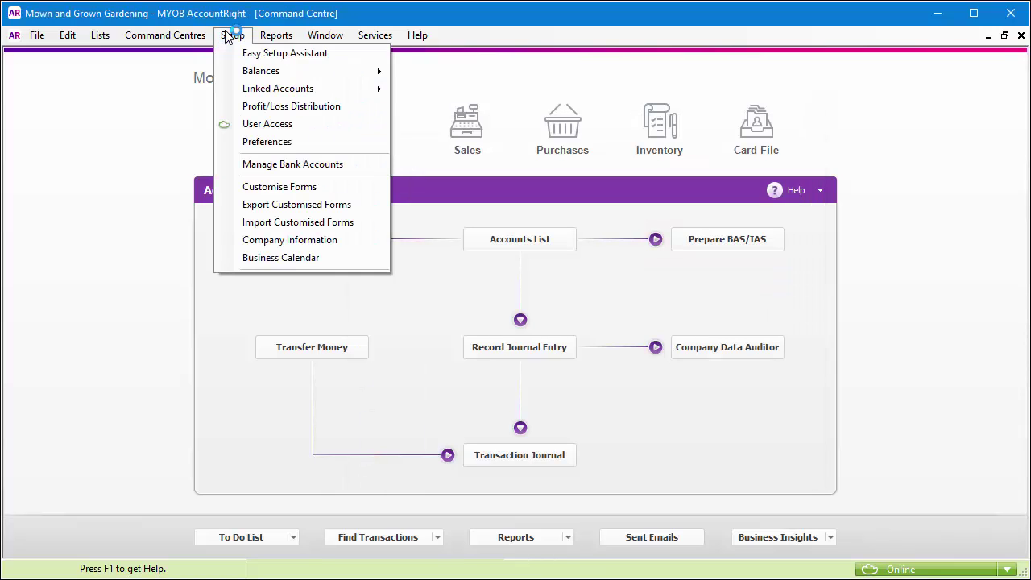
left_click(274, 187)
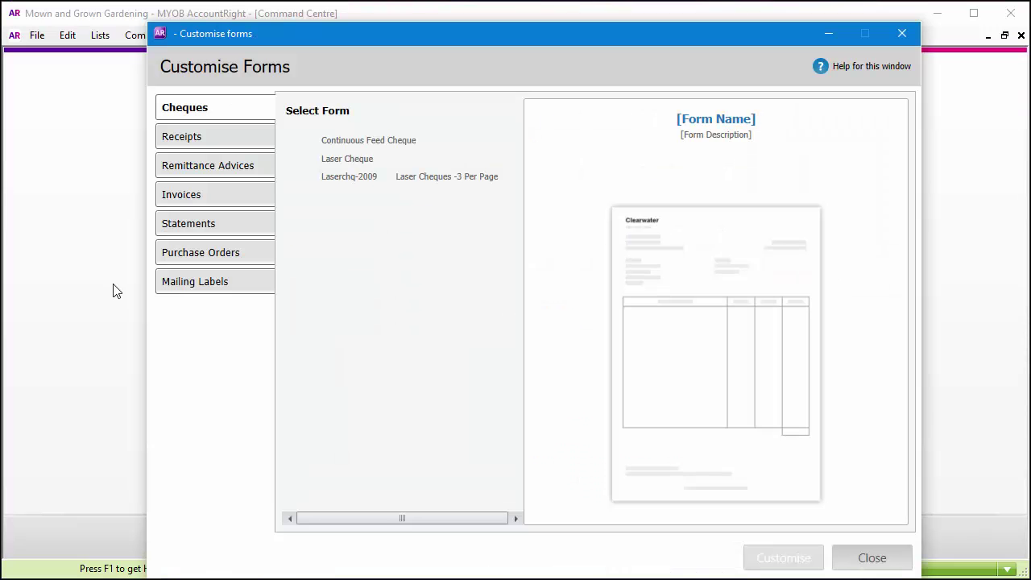
left_click(198, 198)
left_click(314, 160)
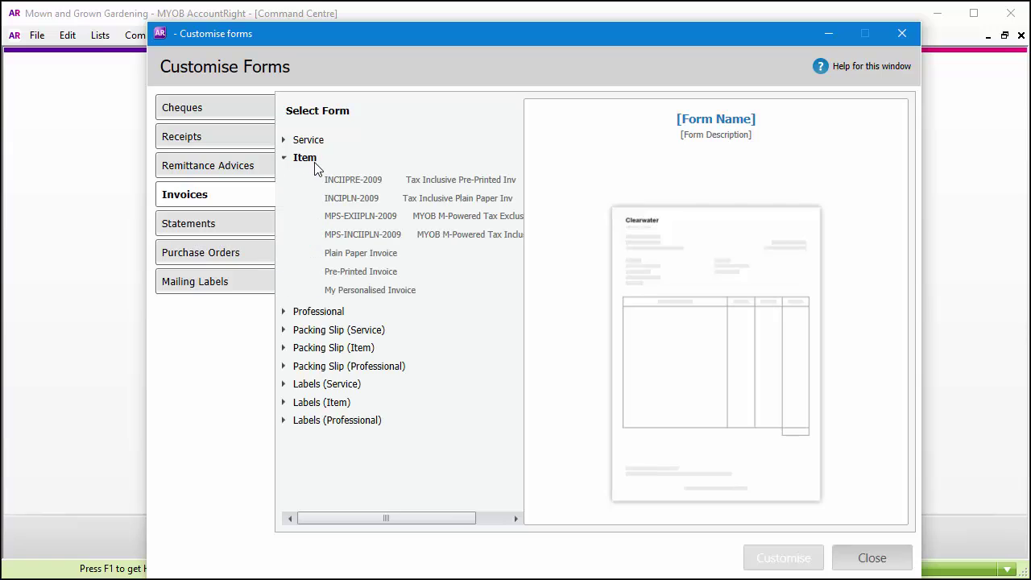
left_click(370, 292)
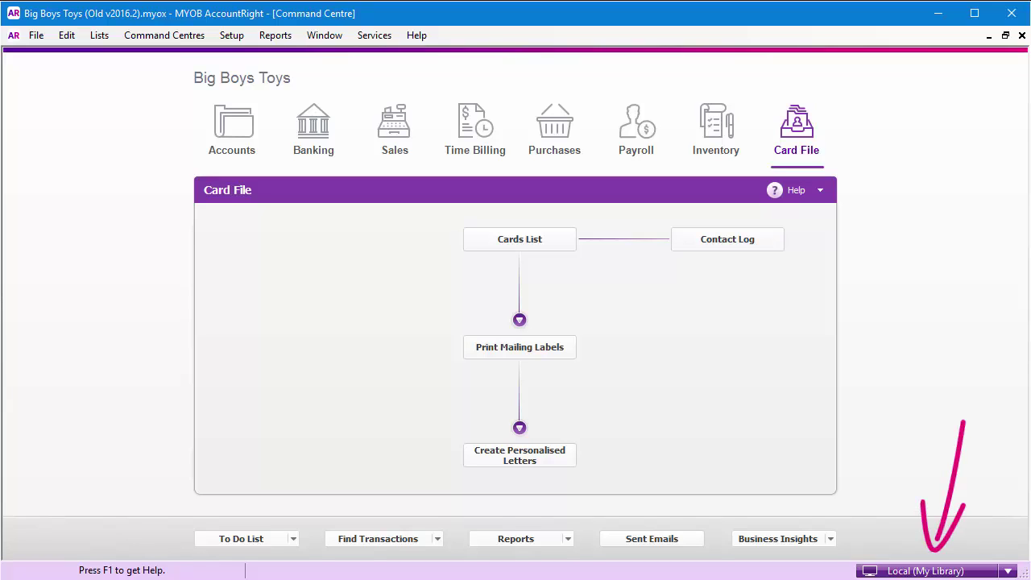
Upload the Big Boys Toys company file online using Go Online (Upload This File)
left_click(1007, 570)
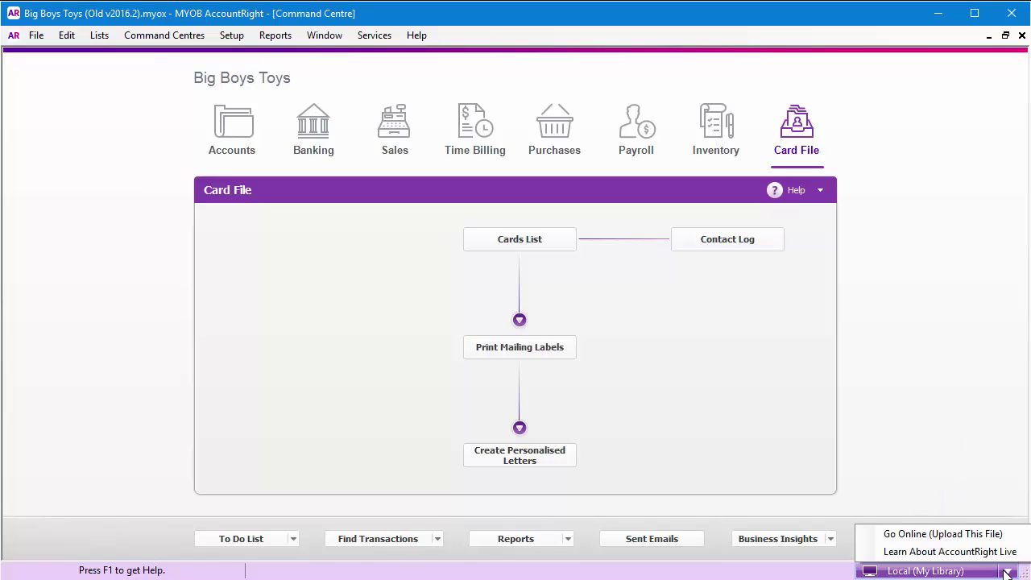
left_click(1015, 535)
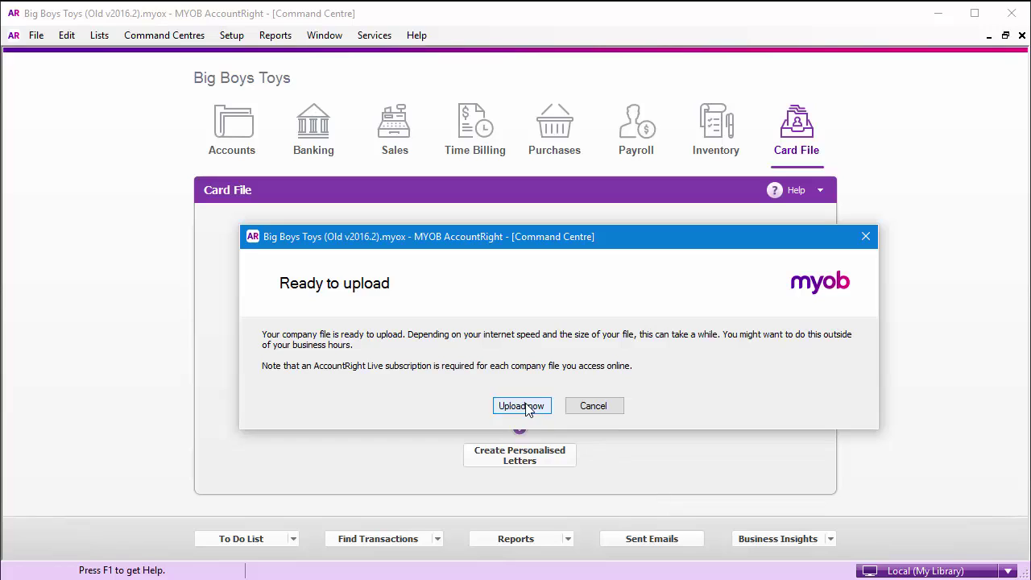
left_click(523, 405)
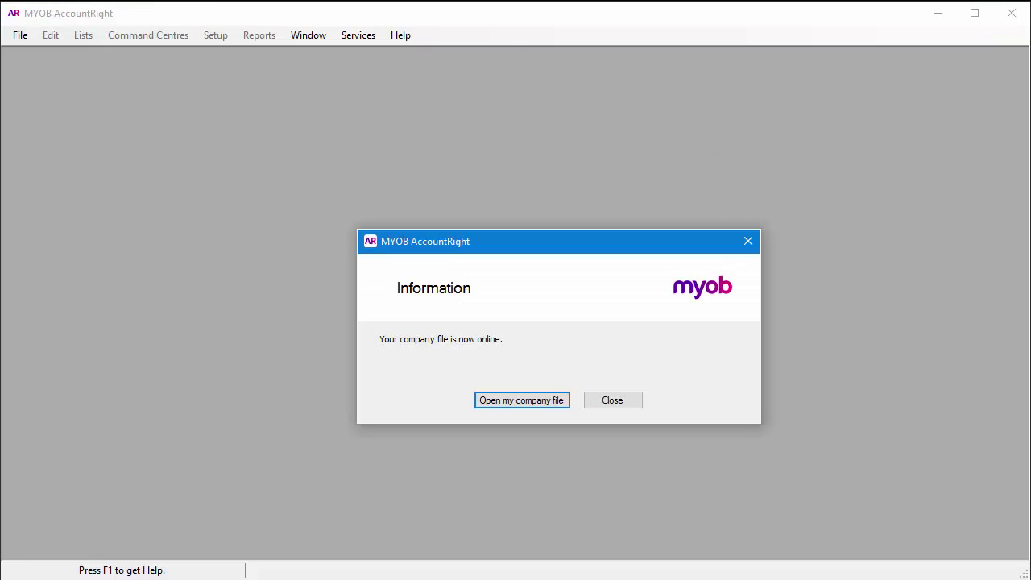
Open the uploaded company file from the Information dialog
left_click(513, 400)
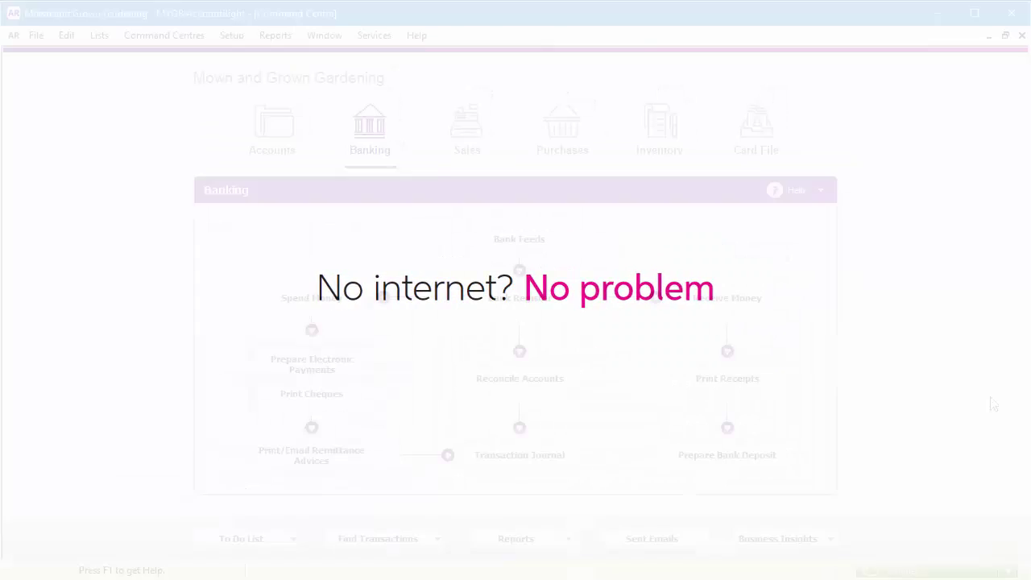
Check the Mown and Grown Gardening file out offline, then show its Work Online and Undo Check Out options
left_click(1005, 571)
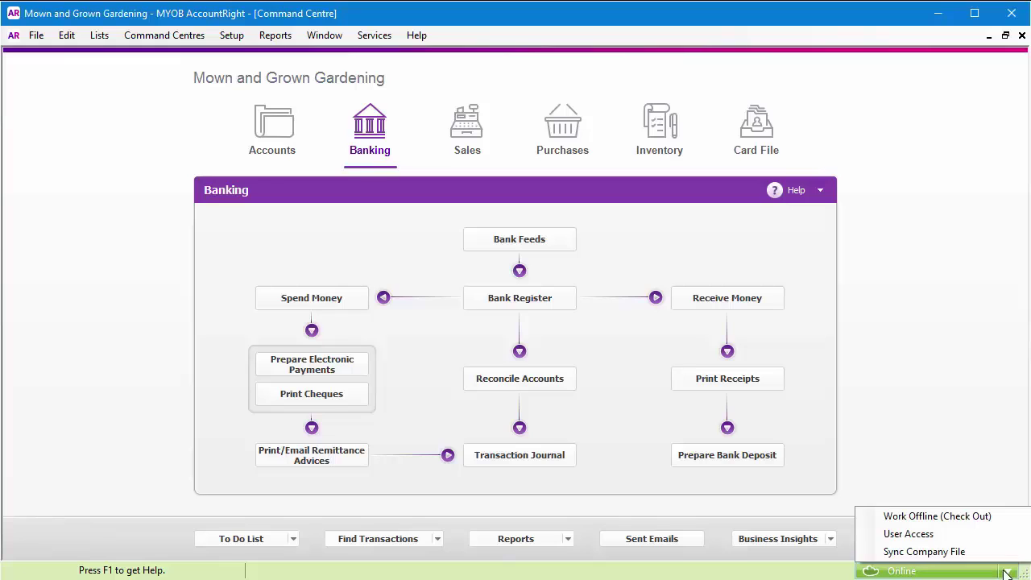
left_click(1009, 516)
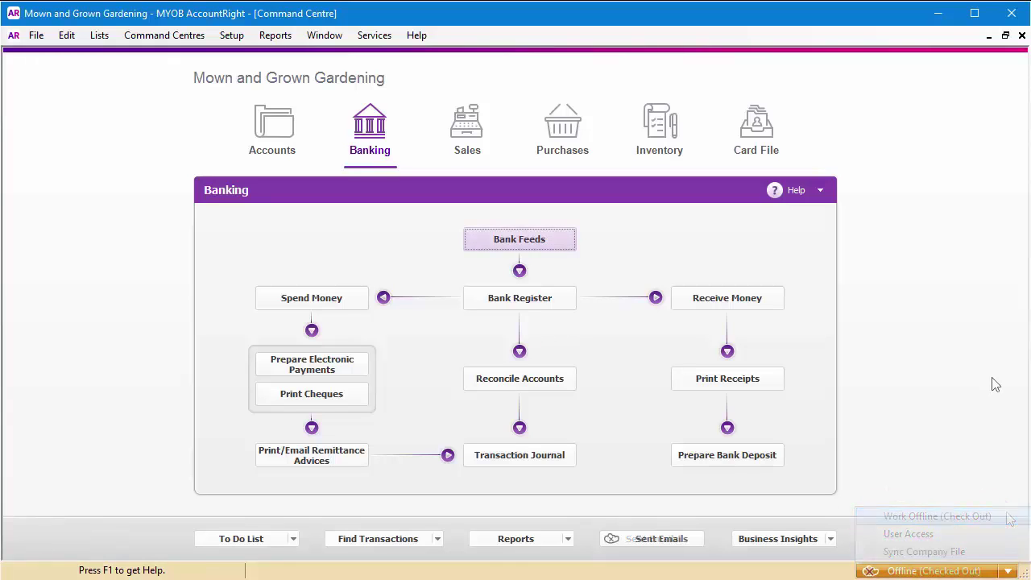
left_click(1005, 570)
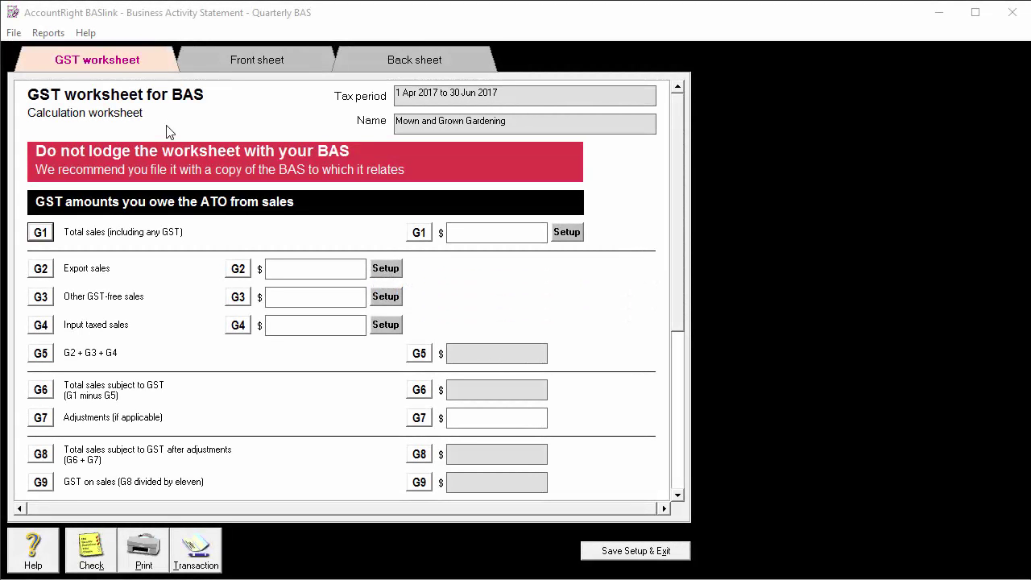
Import setup and links from the company's .bas file in C:\PremierClassic\BASlink\Setup
left_click(14, 33)
mouse_move(58, 109)
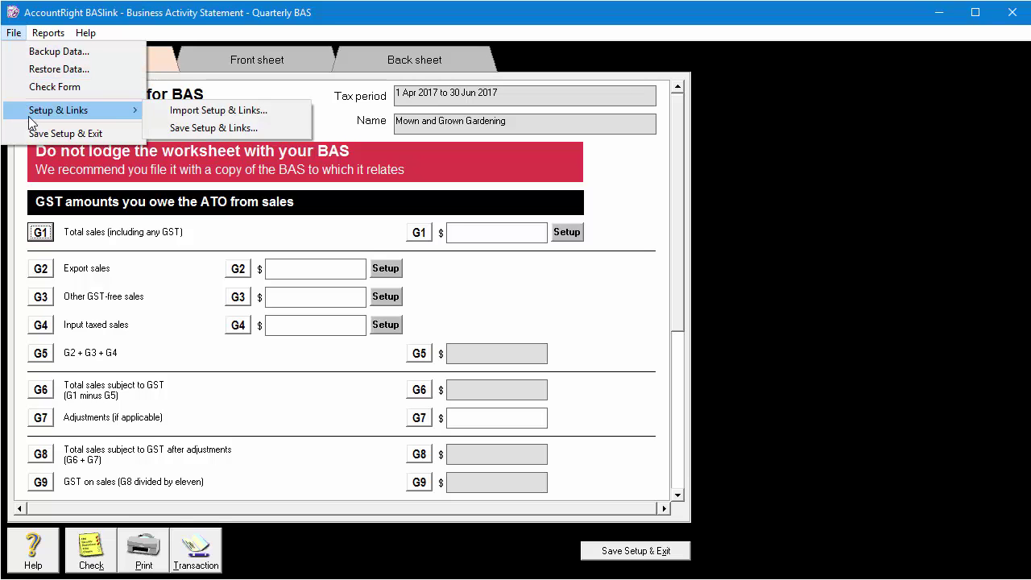
left_click(269, 111)
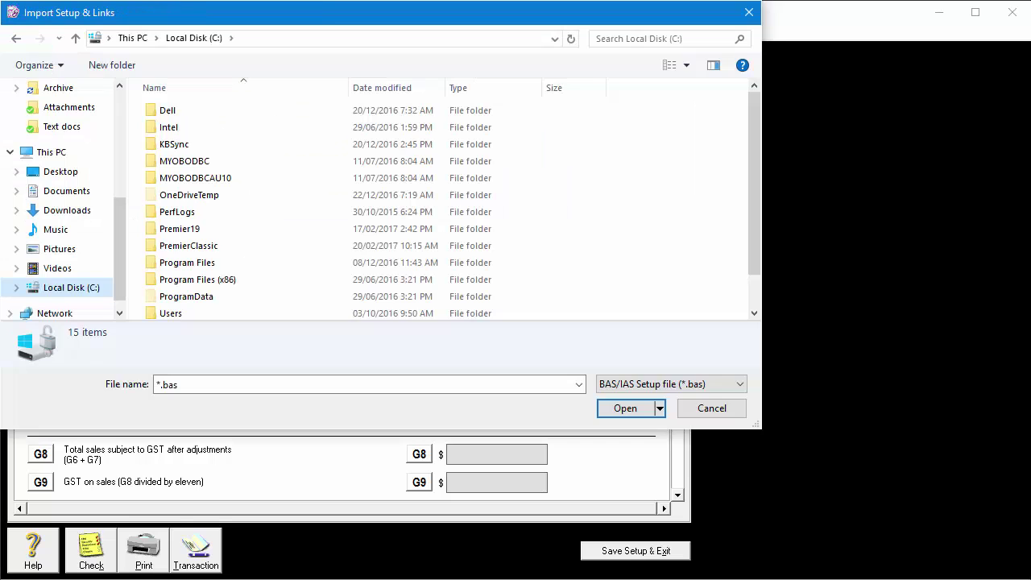
double_click(185, 245)
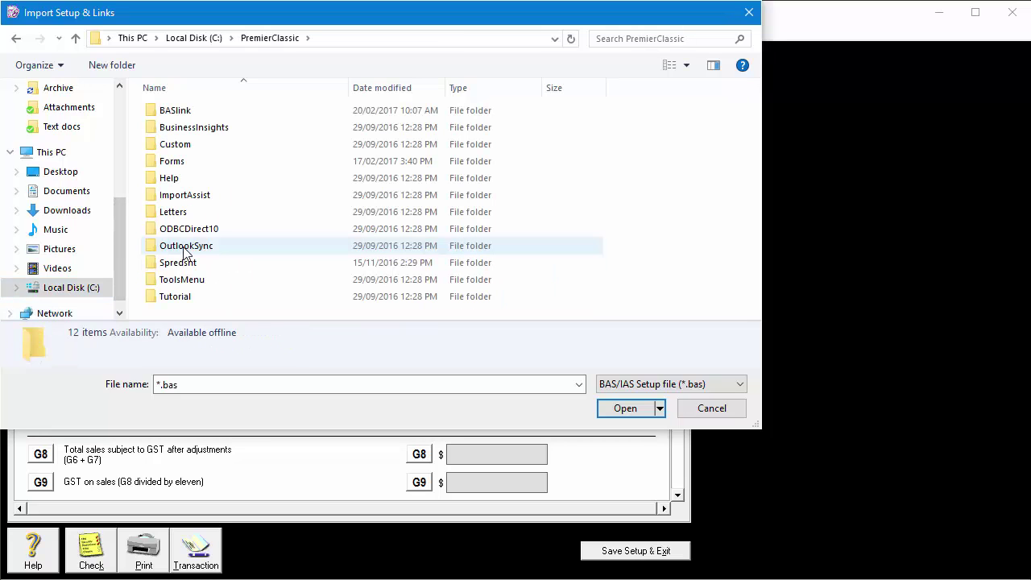
left_click(185, 114)
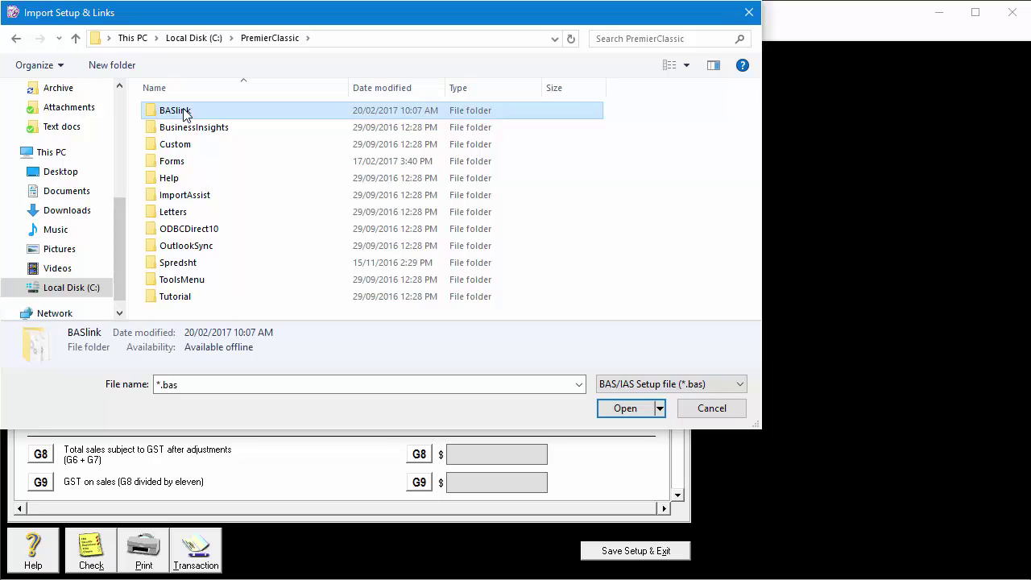
double_click(185, 113)
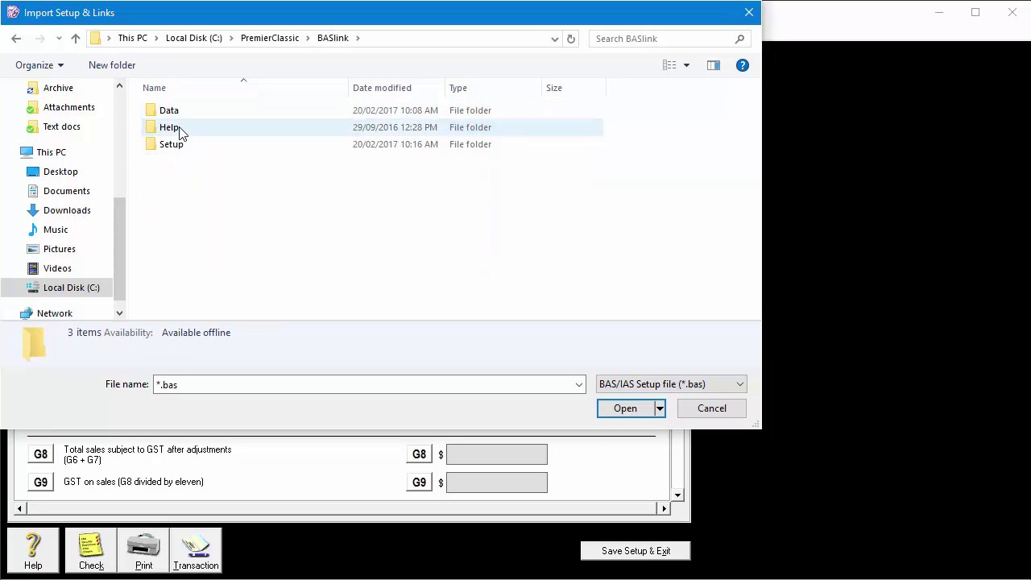
left_click(177, 148)
double_click(177, 148)
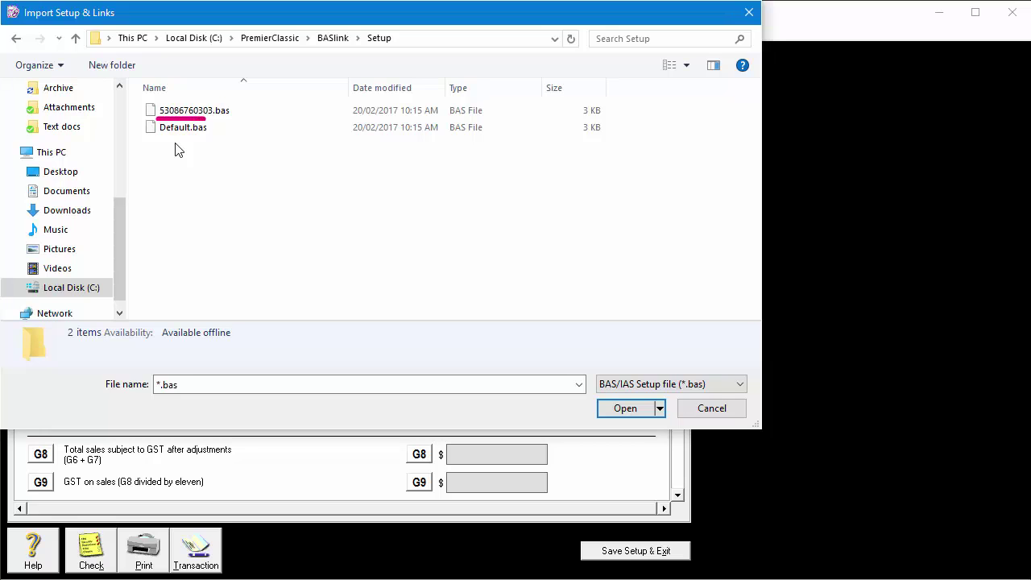
left_click(193, 112)
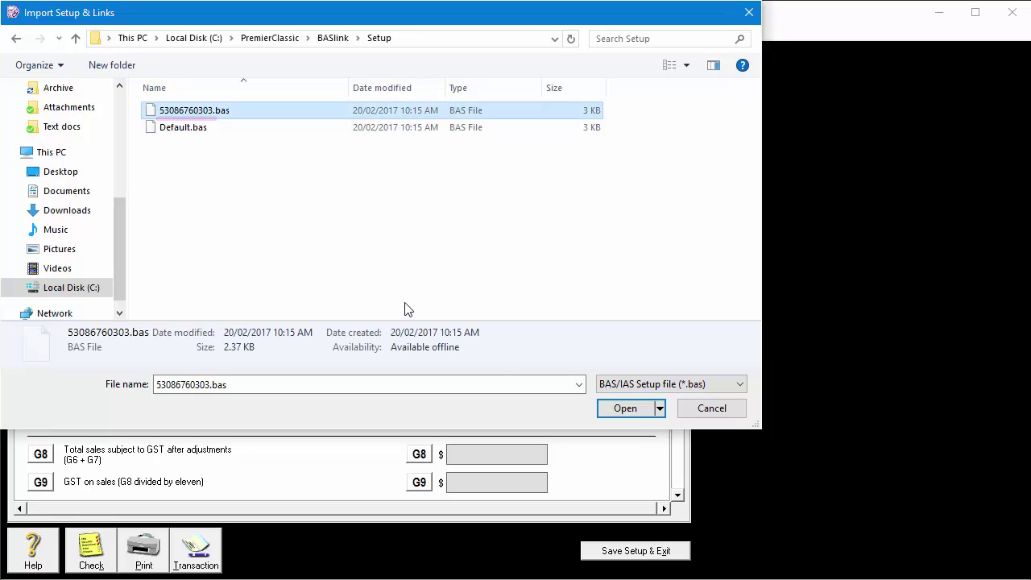
left_click(616, 411)
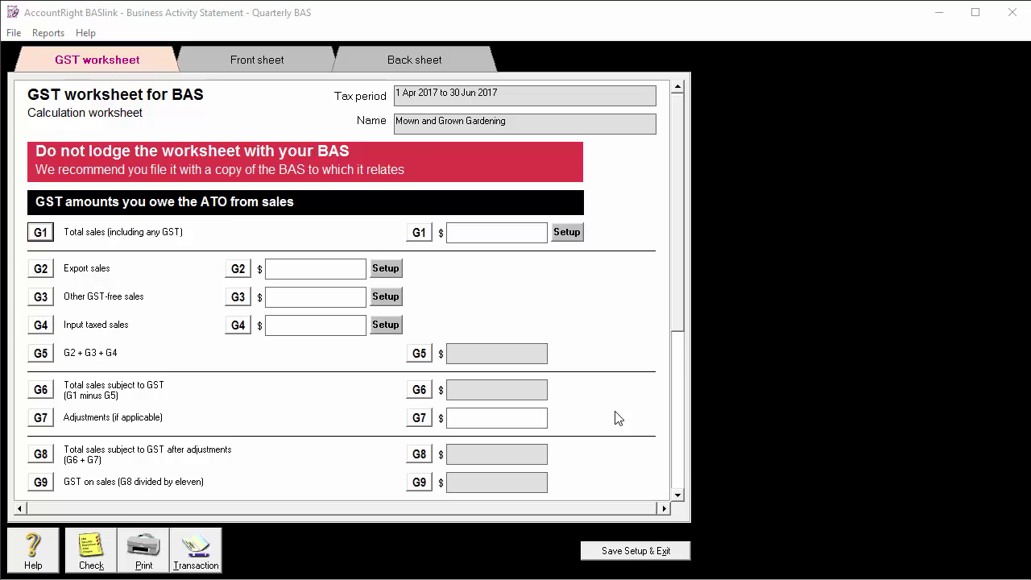